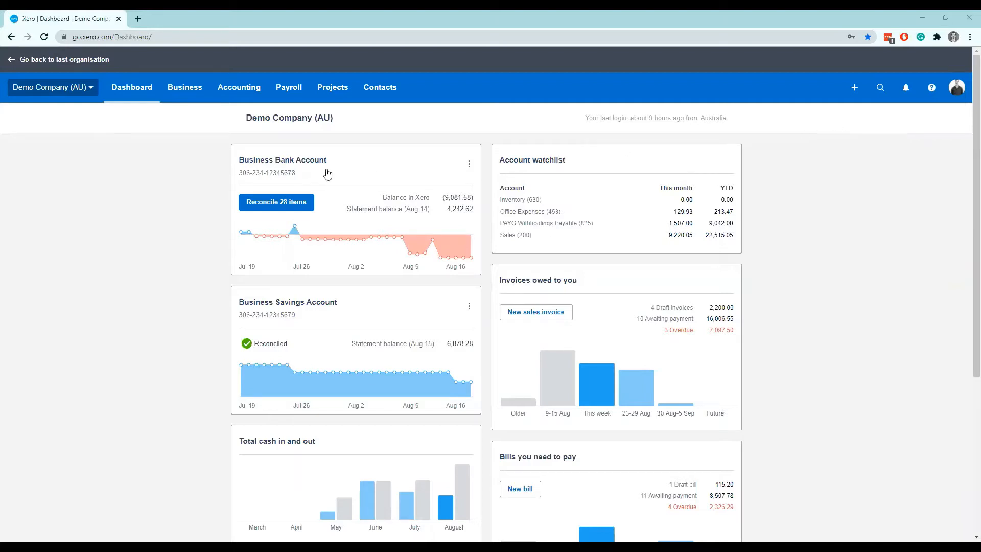
# - Open the JobKeeper Payroll support page from the Pay Runs page, hiding the pay run help section
pyautogui.click(295, 96)
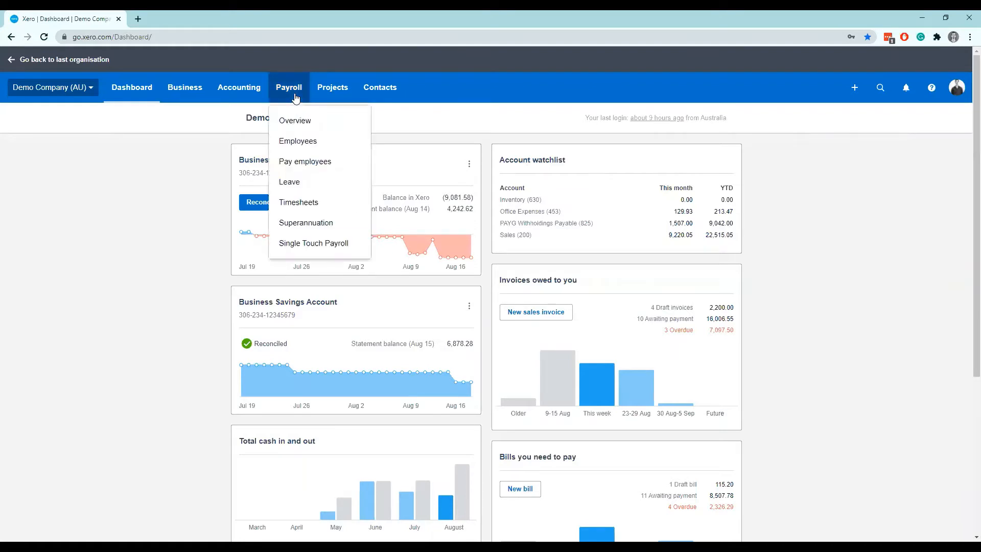
pyautogui.click(313, 161)
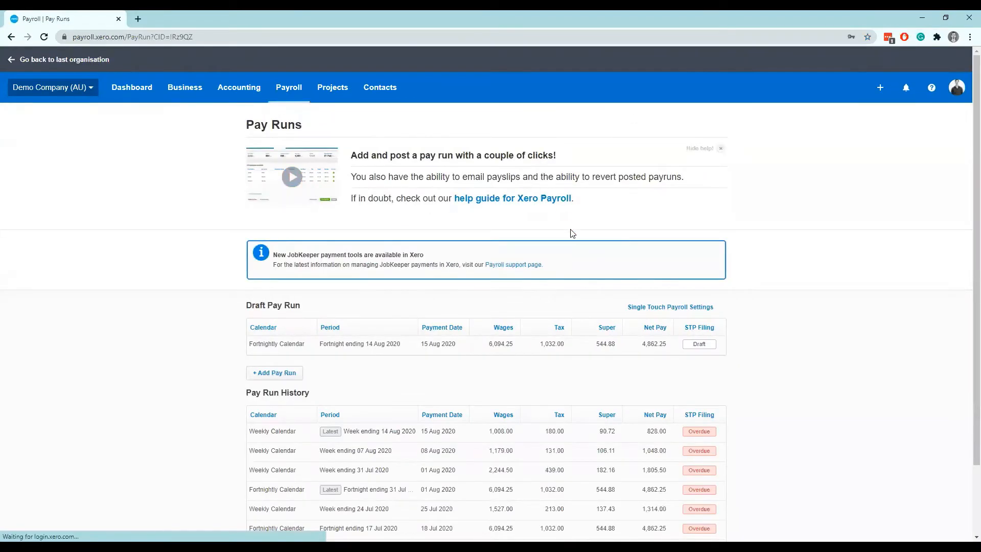
pyautogui.click(720, 148)
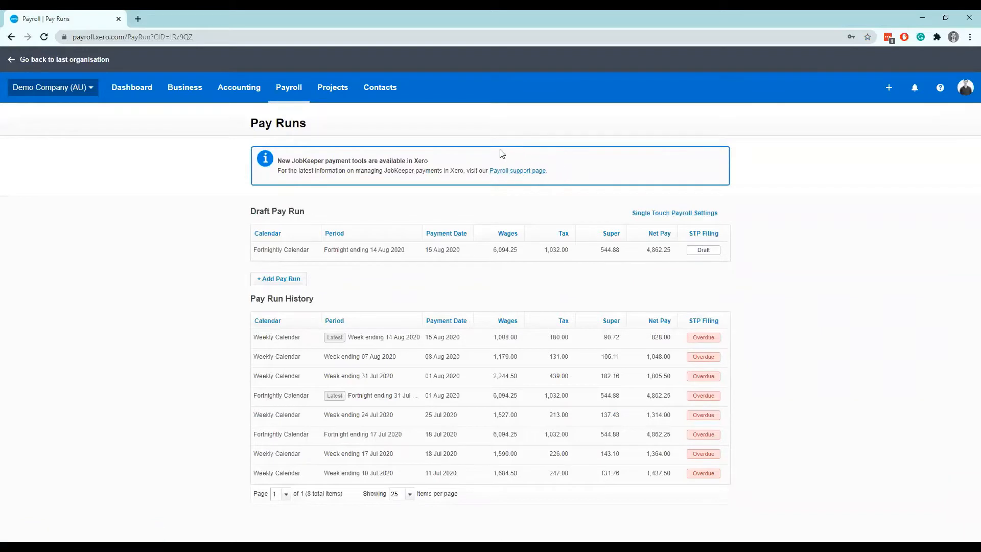
pyautogui.click(525, 173)
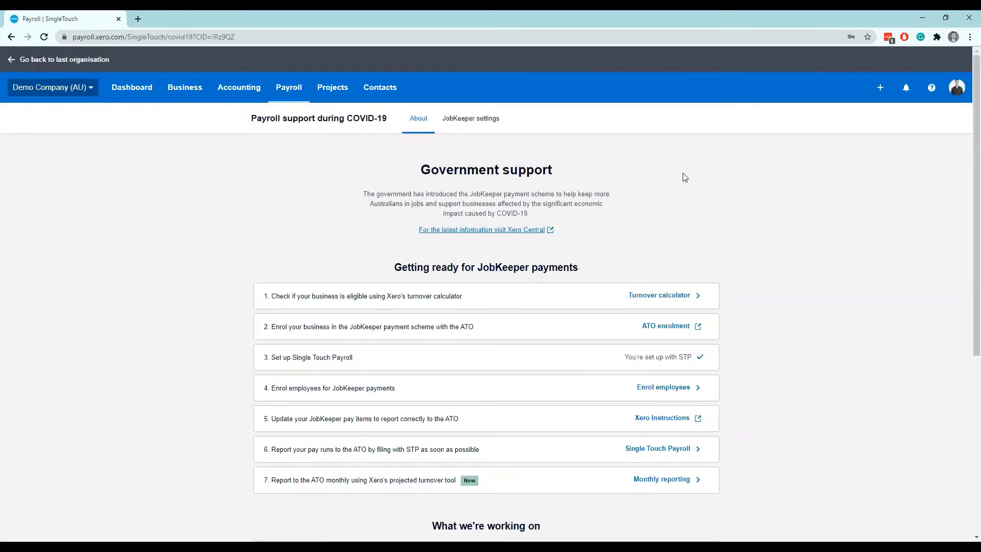
# - Review the Single Touch Payroll and employee enrolment items in the JobKeeper checklist and open the employee enrolment page
pyautogui.scroll(-1, 730, 209)
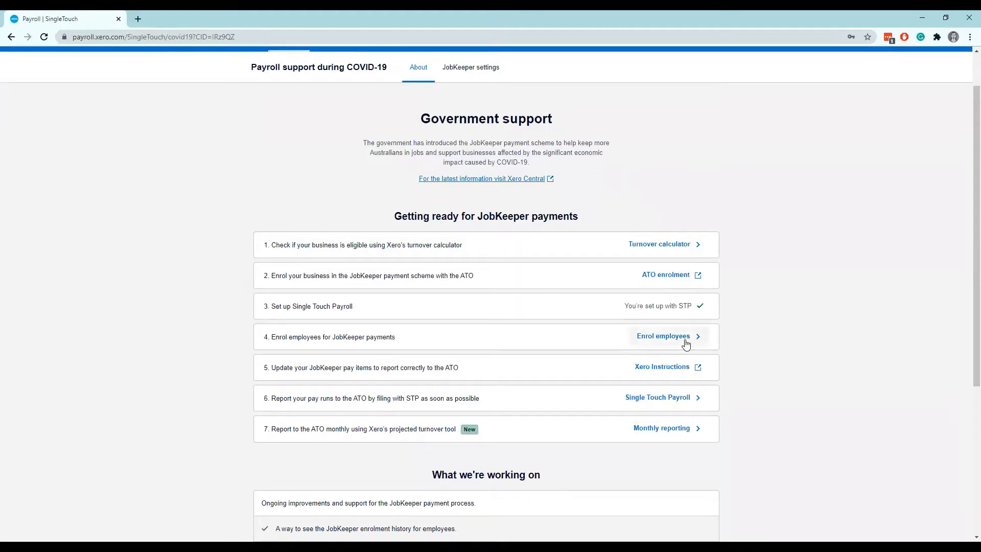
pyautogui.moveTo(271, 337); pyautogui.dragTo(418, 332)
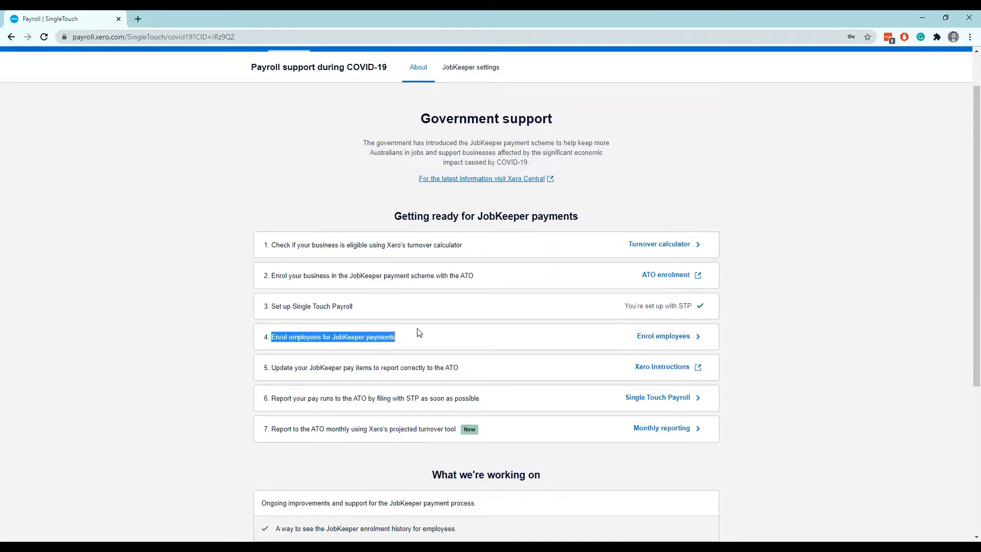
pyautogui.click(586, 342)
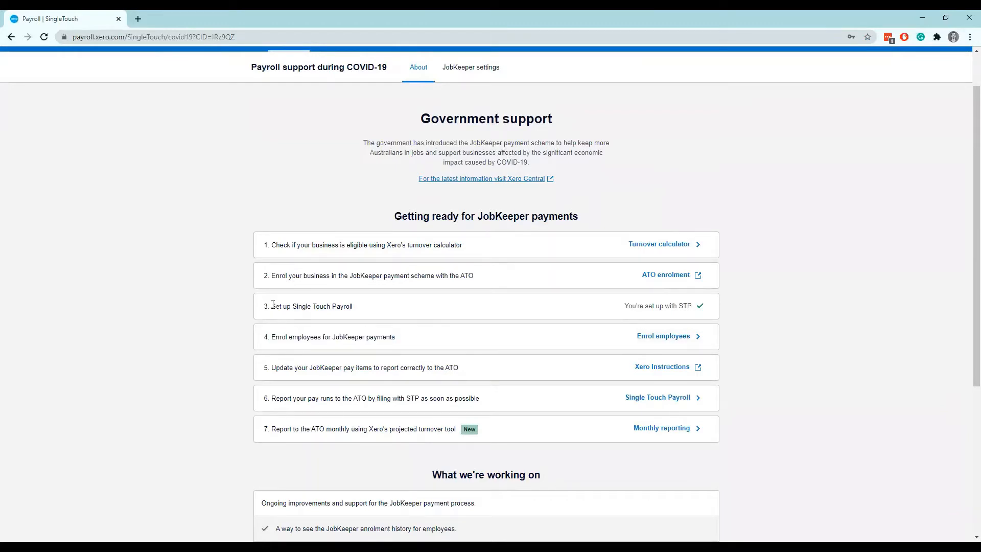
pyautogui.moveTo(272, 306); pyautogui.dragTo(363, 307)
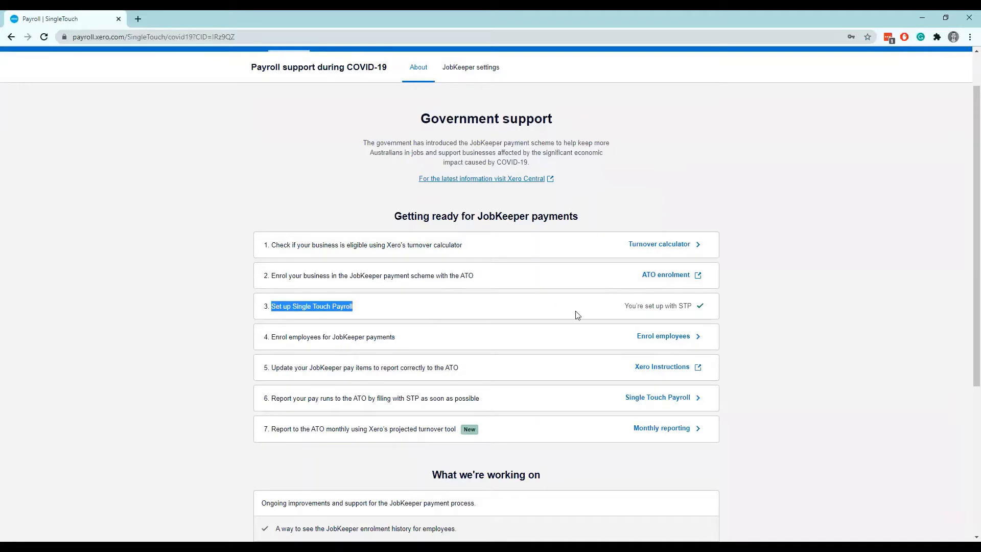
pyautogui.click(541, 329)
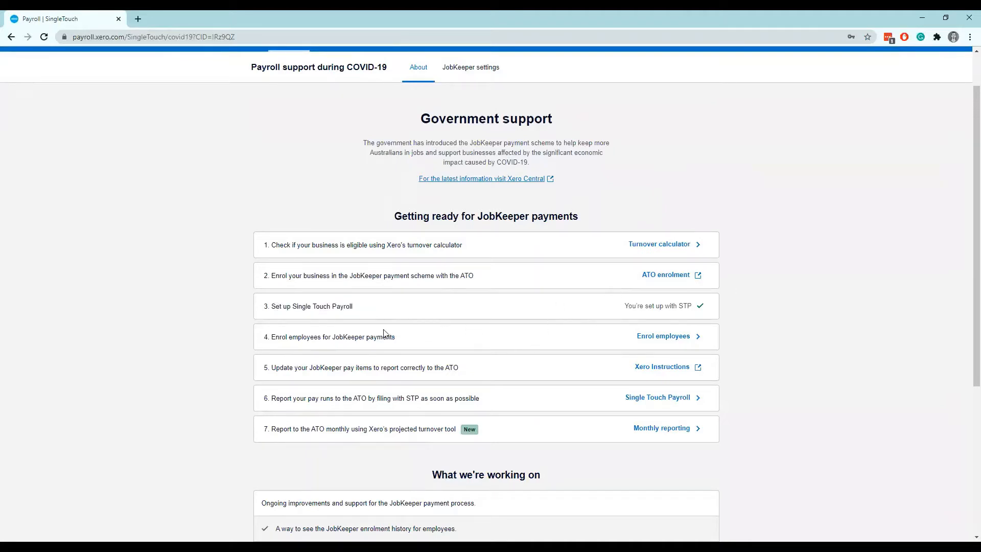
pyautogui.click(680, 343)
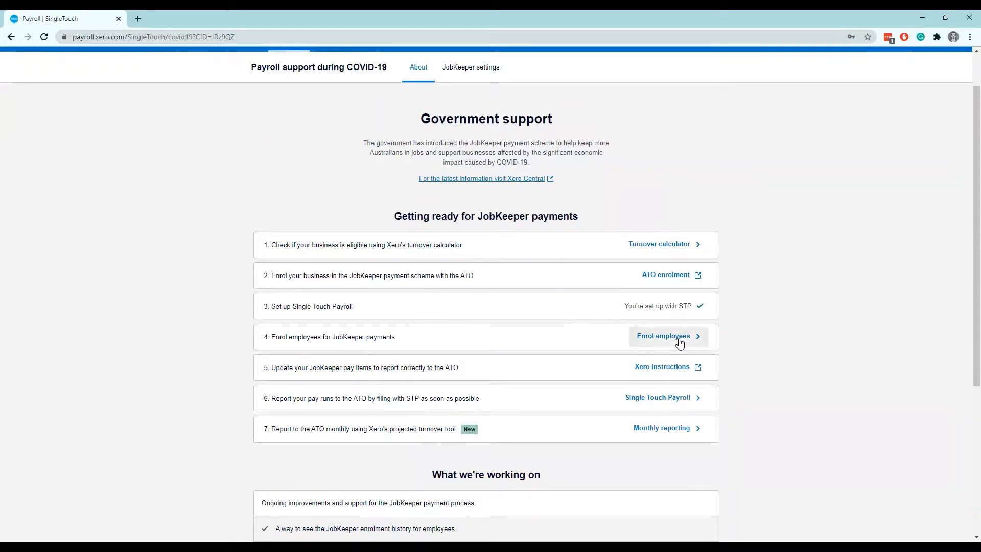
# - Enrol the full-time employee who started 1 Jun 2019 in JobKeeper from ATO Fortnight 08: 06 Jul - 19 Jul, and check their nominated entry
pyautogui.scroll(-3, 759, 265)
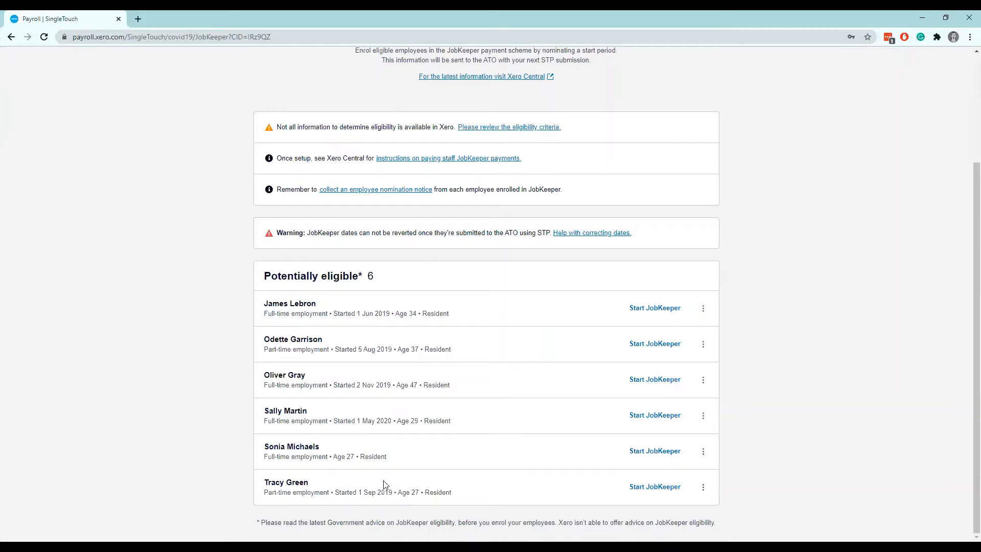
pyautogui.click(652, 308)
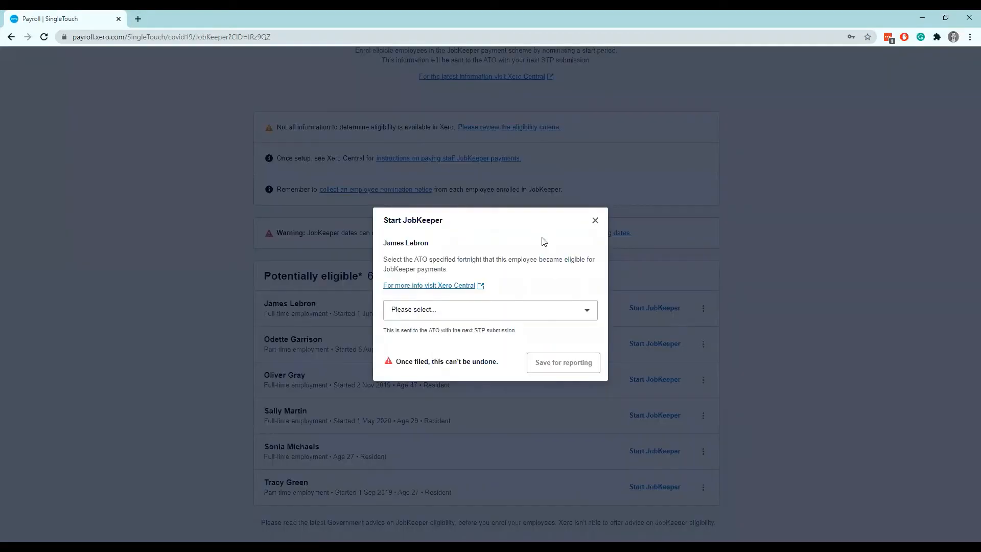
pyautogui.click(526, 314)
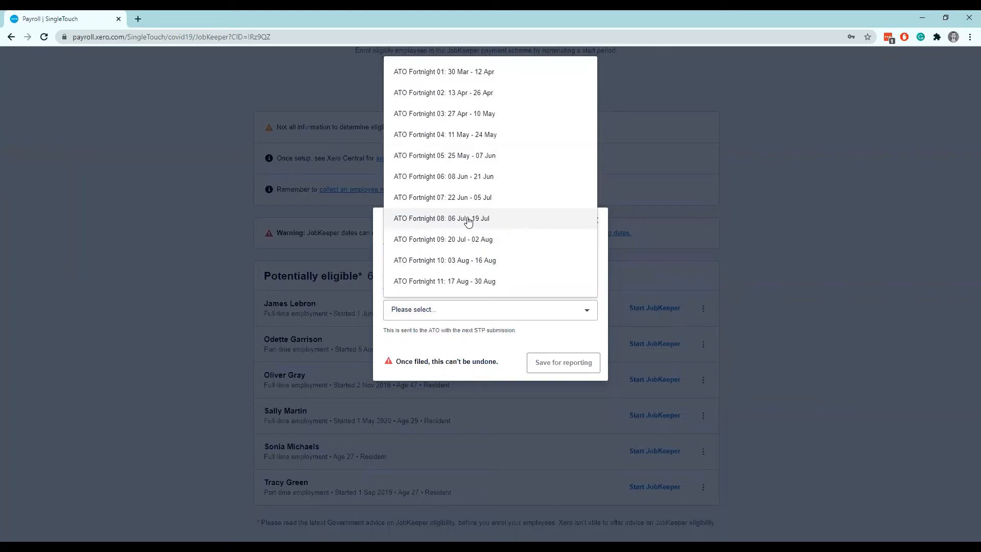
pyautogui.click(452, 221)
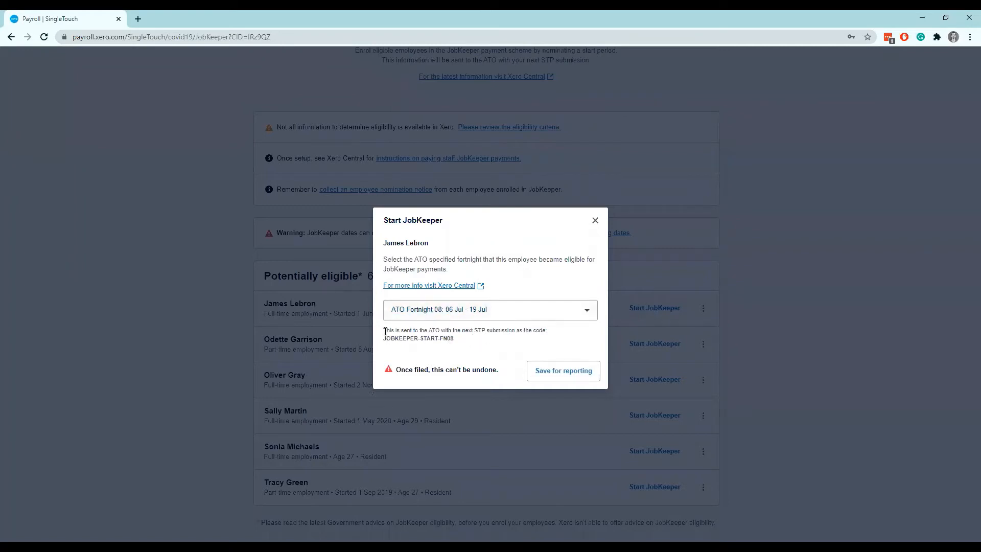
pyautogui.moveTo(384, 331); pyautogui.dragTo(467, 346)
pyautogui.click(467, 345)
pyautogui.moveTo(383, 338); pyautogui.dragTo(455, 344)
pyautogui.click(454, 341)
pyautogui.click(570, 370)
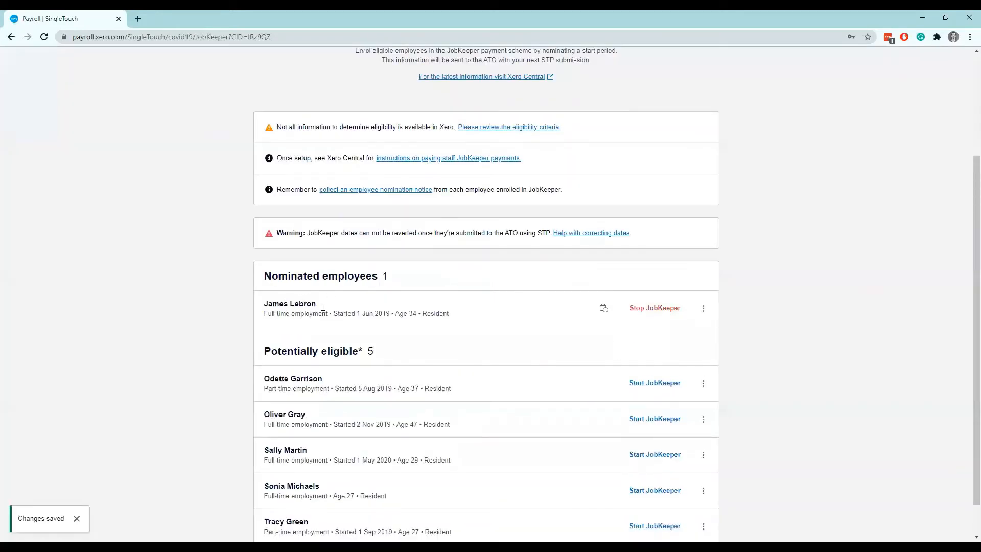
pyautogui.scroll(-1, 661, 303)
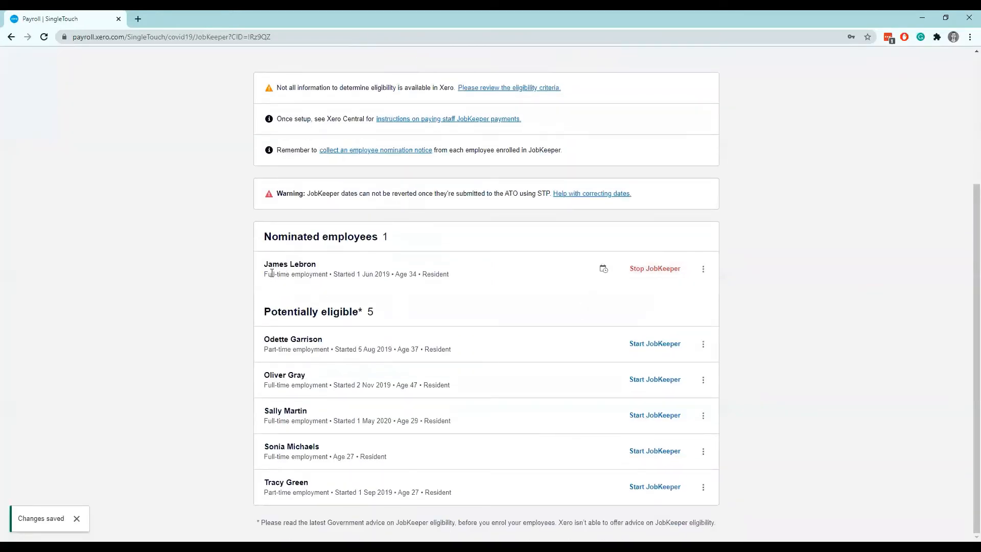
pyautogui.moveTo(265, 265); pyautogui.dragTo(325, 269)
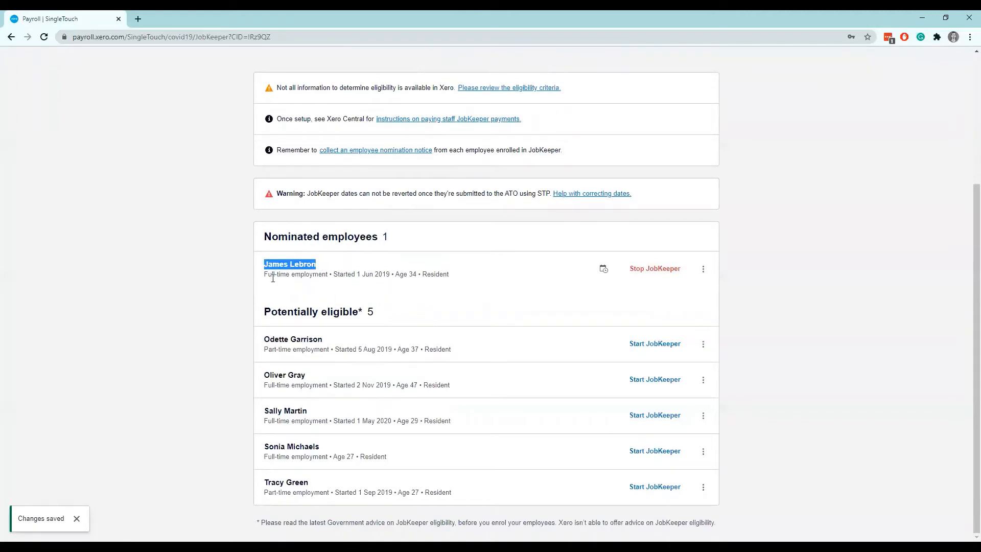
pyautogui.moveTo(266, 275); pyautogui.dragTo(331, 275)
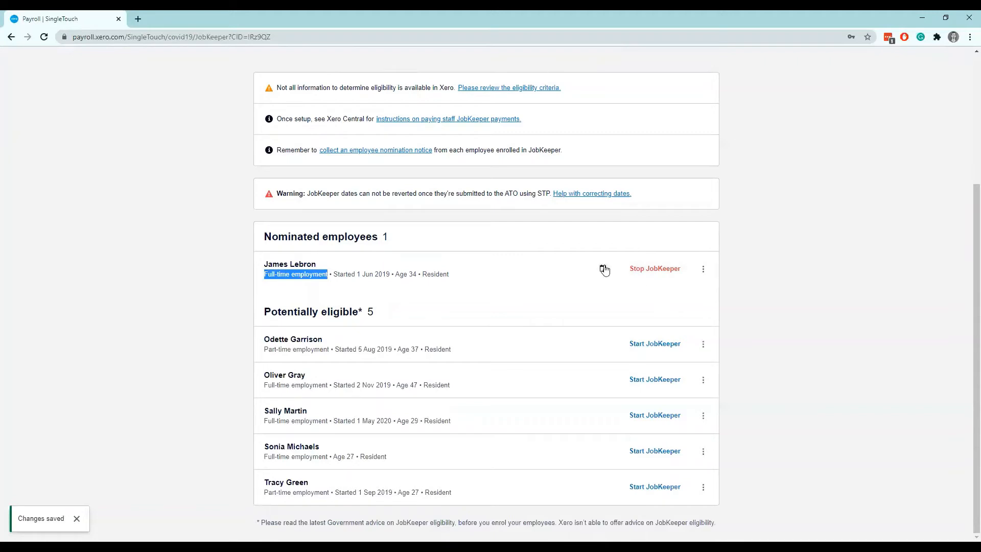
pyautogui.moveTo(604, 270)
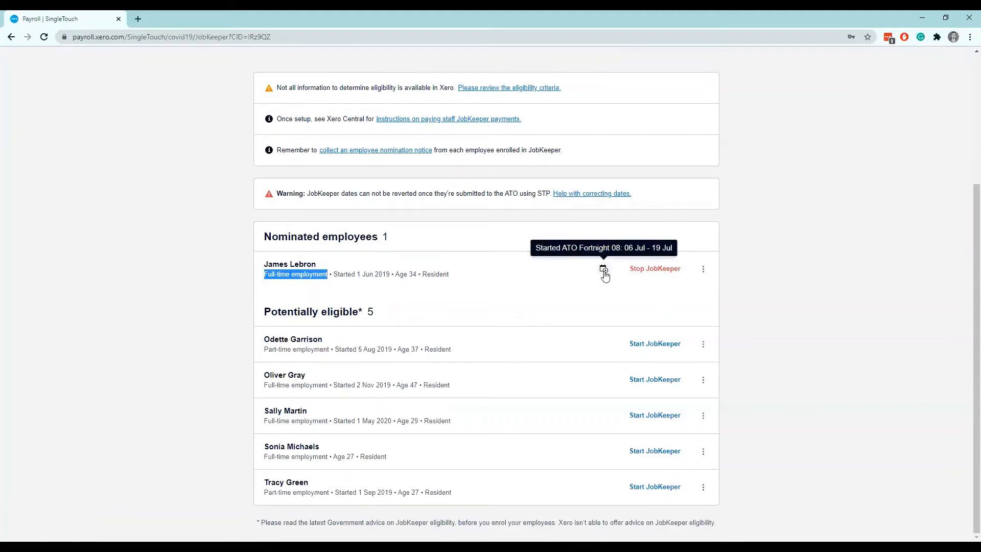
# - Enrol the part-time employee who started 5 Aug 2019 in JobKeeper from ATO Fortnight 08: 06 Jul - 19 Jul, saving it for reporting
pyautogui.click(642, 343)
pyautogui.click(542, 310)
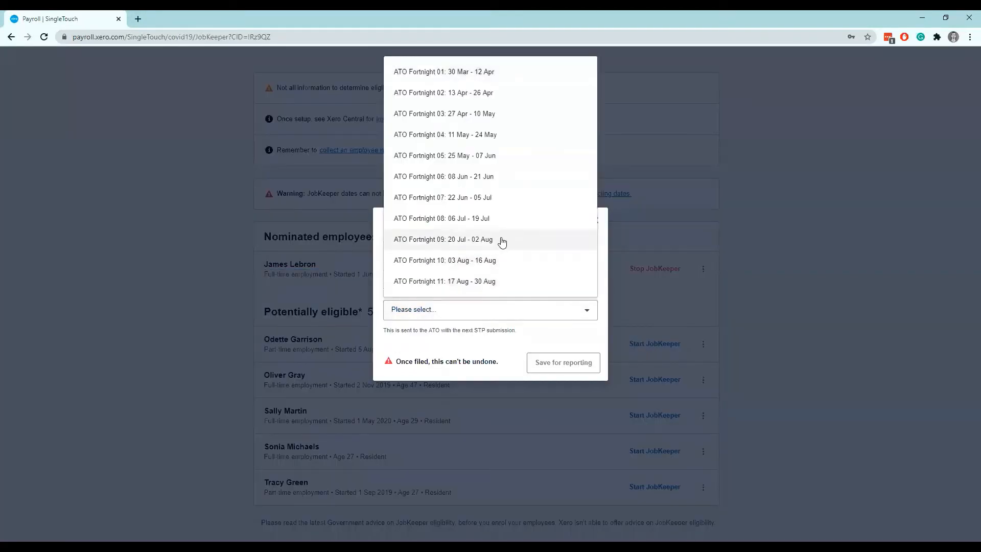
pyautogui.click(509, 219)
pyautogui.click(564, 371)
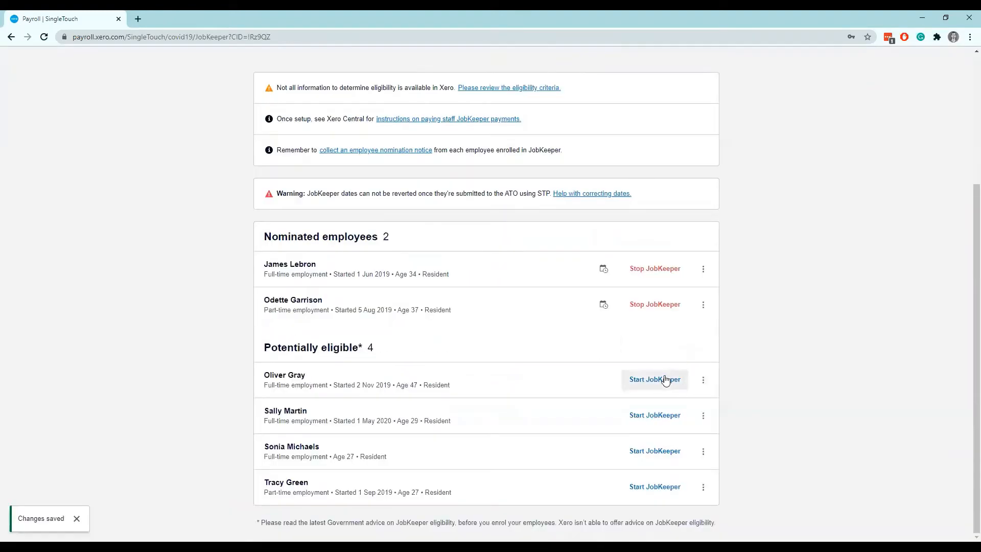
# - Enrol the full-time employee who started 2 Nov 2019 in JobKeeper from ATO Fortnight 08: 06 Jul - 19 Jul, saving it for reporting
pyautogui.click(665, 380)
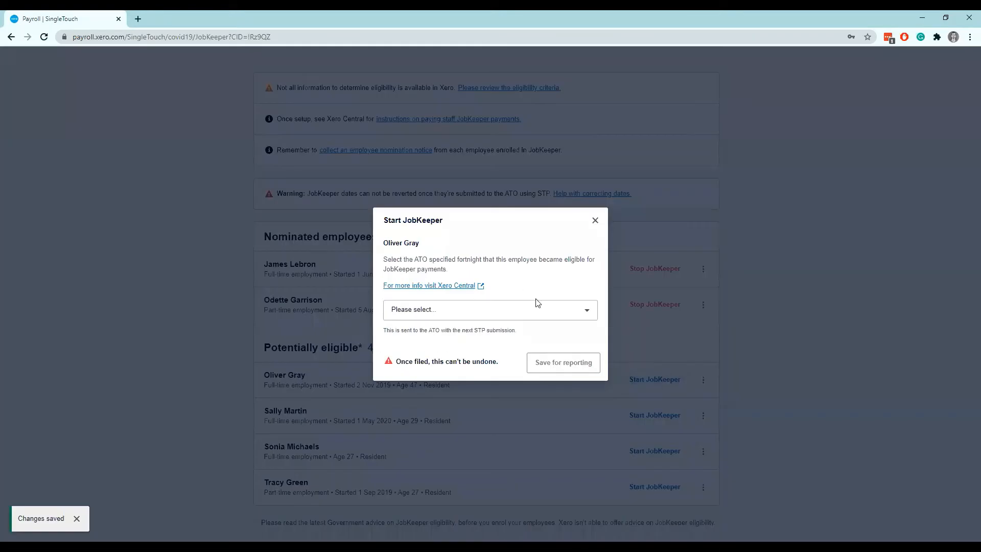
pyautogui.click(537, 308)
pyautogui.click(502, 220)
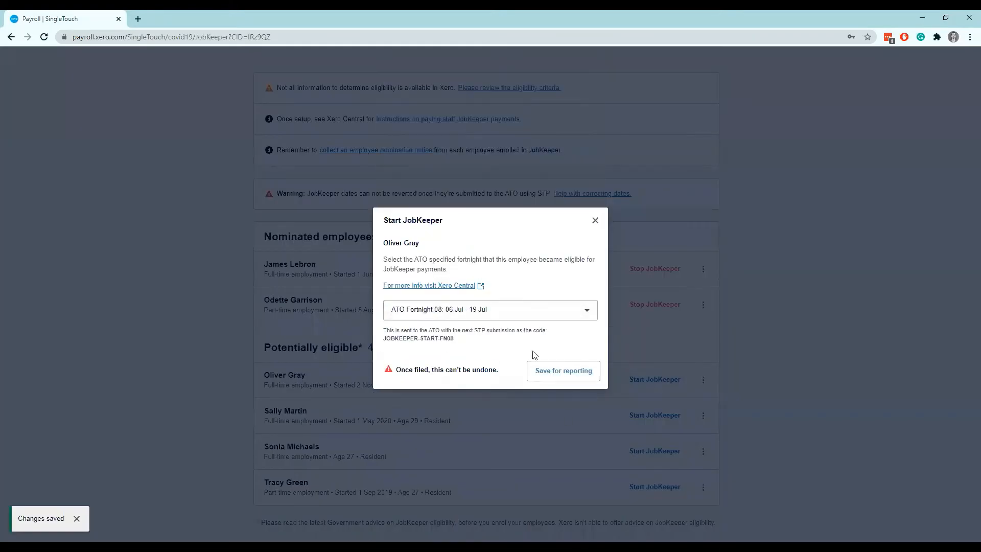
pyautogui.click(571, 374)
pyautogui.click(671, 379)
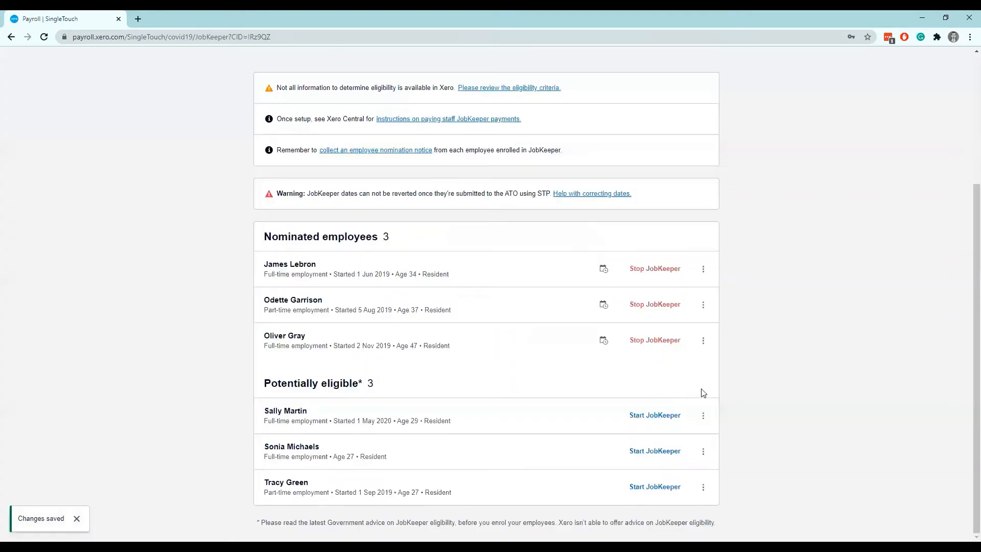
# - Enrol the full-time employee who started 1 May 2020 in JobKeeper from ATO Fortnight 08: 06 Jul - 19 Jul, saving it for reporting
pyautogui.click(659, 414)
pyautogui.click(545, 310)
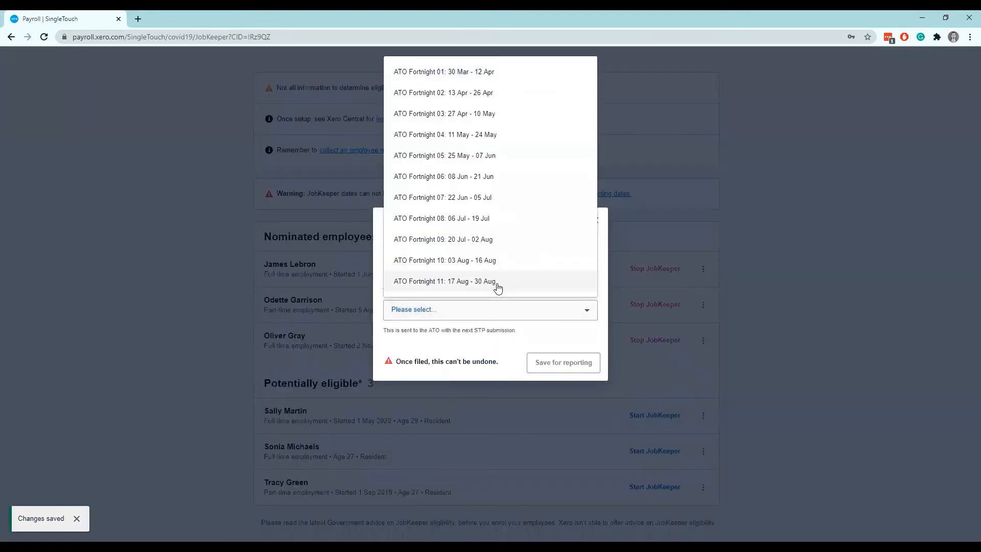
pyautogui.click(495, 219)
pyautogui.click(571, 369)
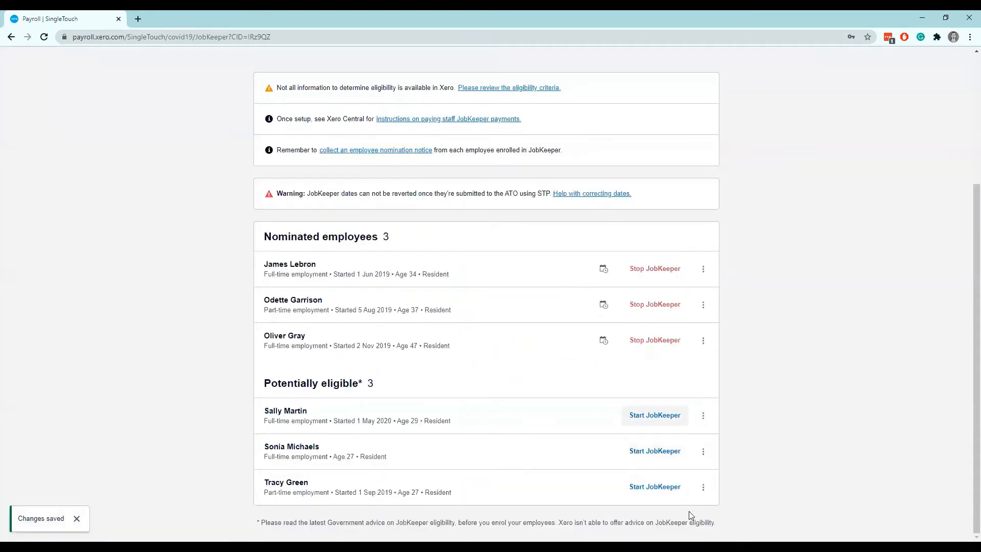
# - Enrol the full-time employee without a listed start date in JobKeeper from ATO Fortnight 08: 06 Jul - 19 Jul, saving it for reporting
pyautogui.click(661, 451)
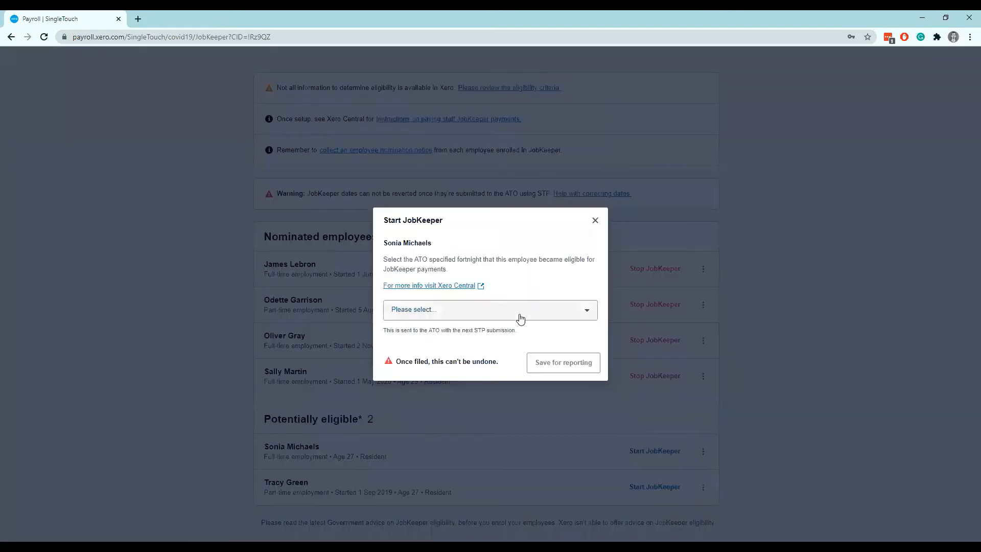
pyautogui.click(520, 317)
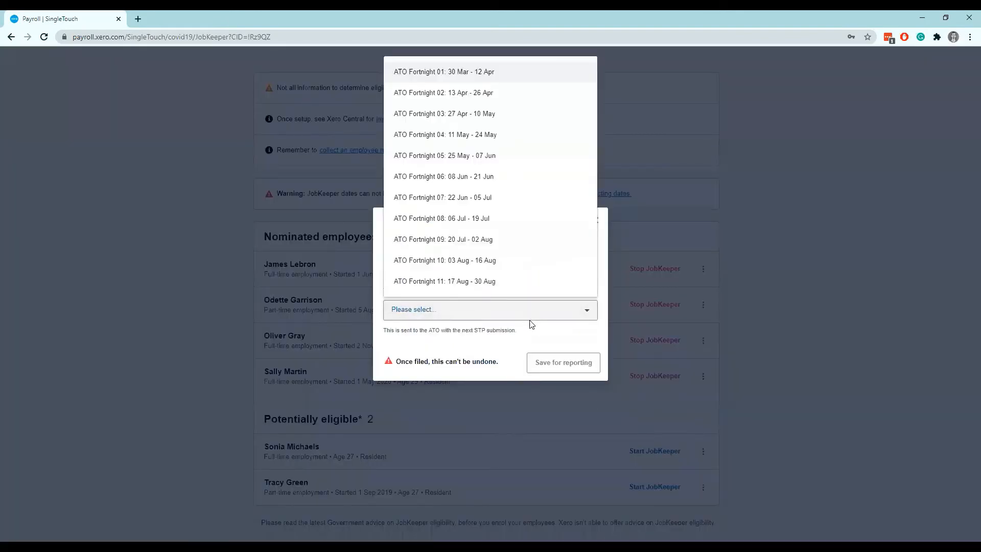
pyautogui.click(487, 219)
pyautogui.click(574, 368)
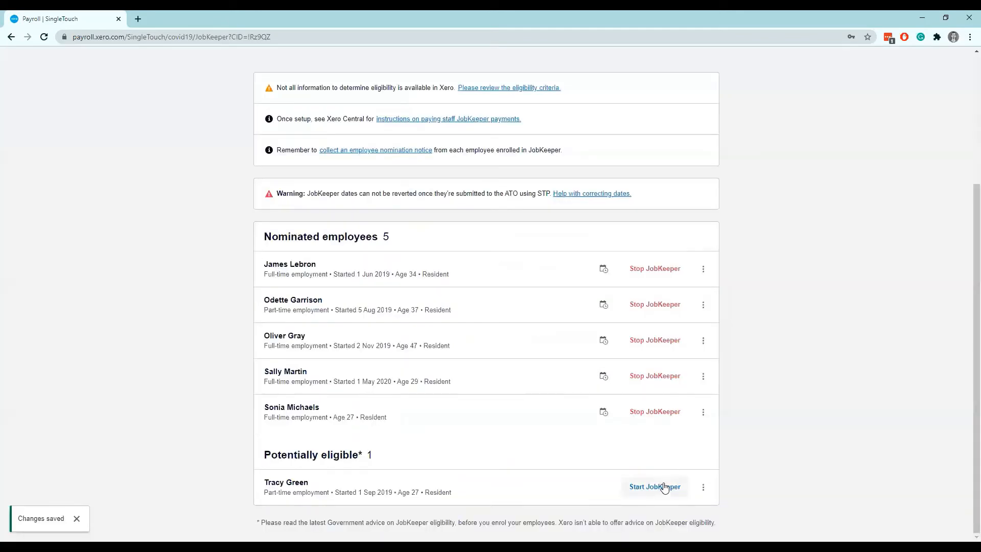
# - Enrol the part-time employee who started 1 Sep 2019 in JobKeeper from ATO Fortnight 08: 06 Jul - 19 Jul, saving it for reporting
pyautogui.click(655, 486)
pyautogui.click(562, 310)
pyautogui.click(516, 225)
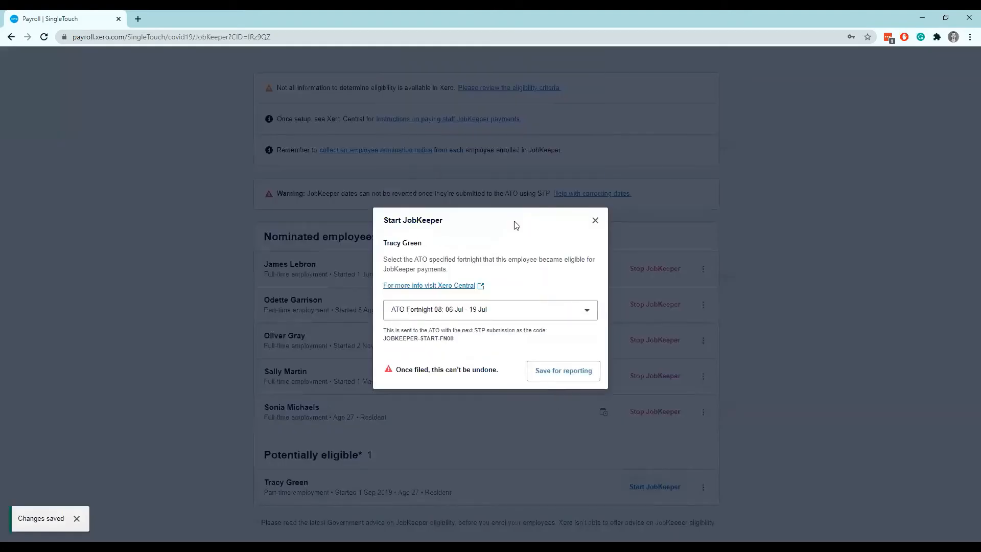
pyautogui.click(567, 370)
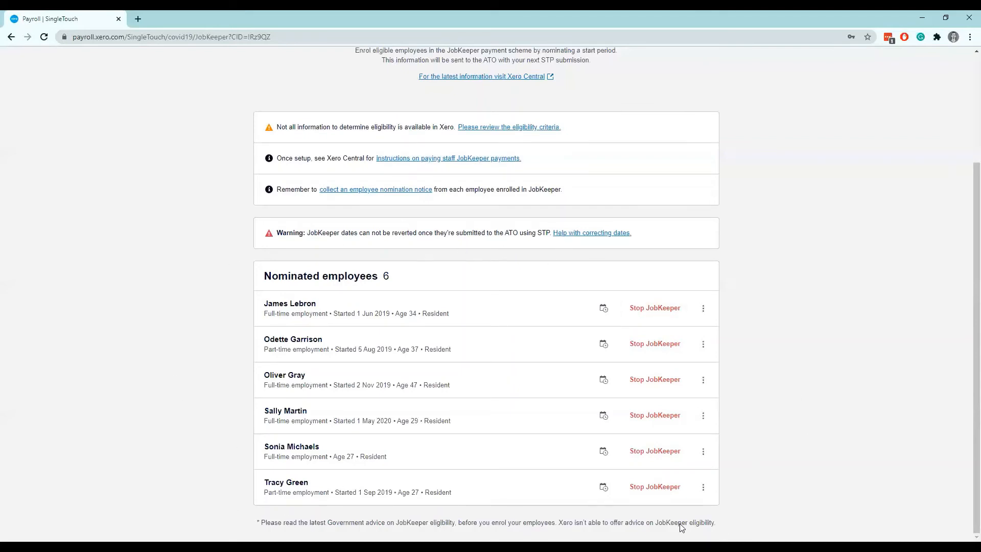
# - Open the weekly pay run for the week ending 14 Aug 2020 from the pay run history
pyautogui.scroll(3, 529, 422)
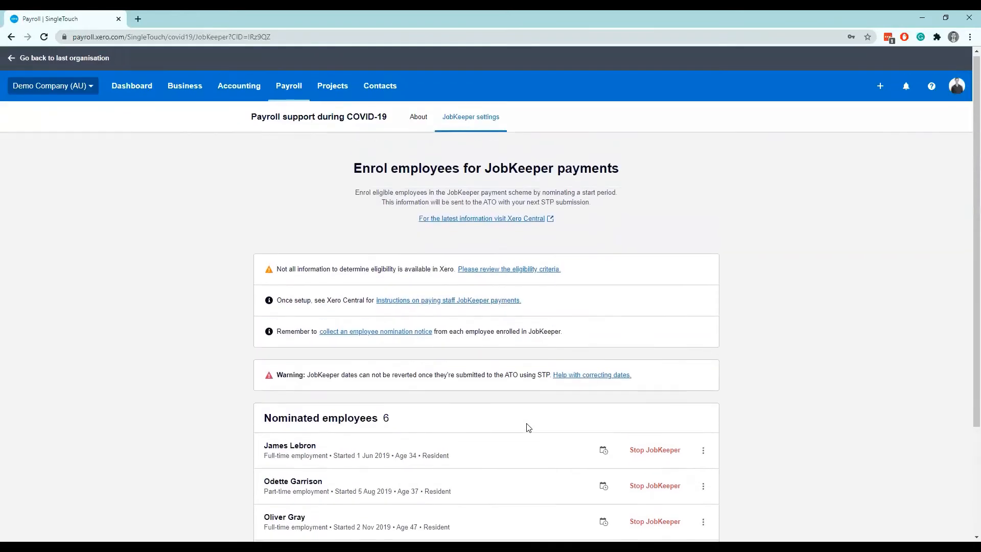
pyautogui.click(286, 94)
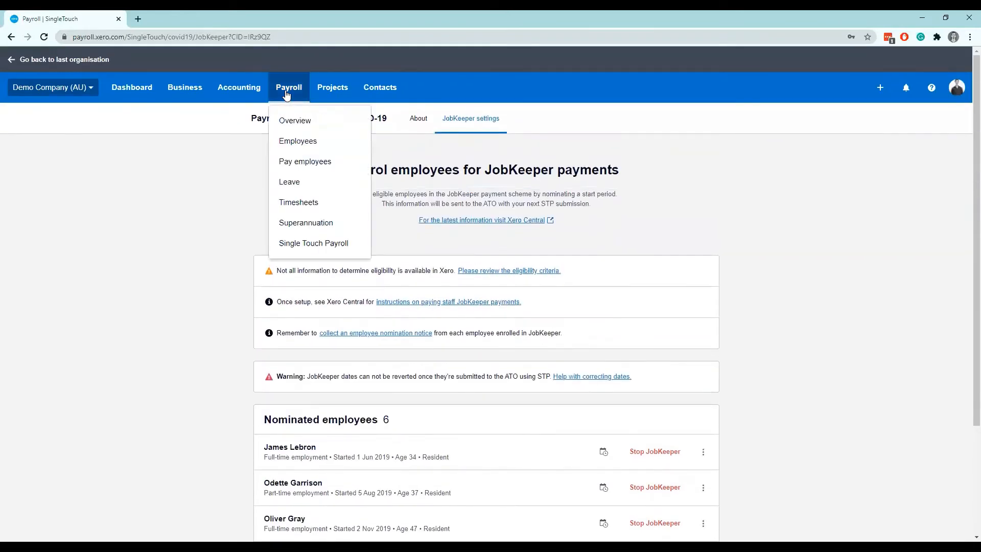
pyautogui.click(322, 160)
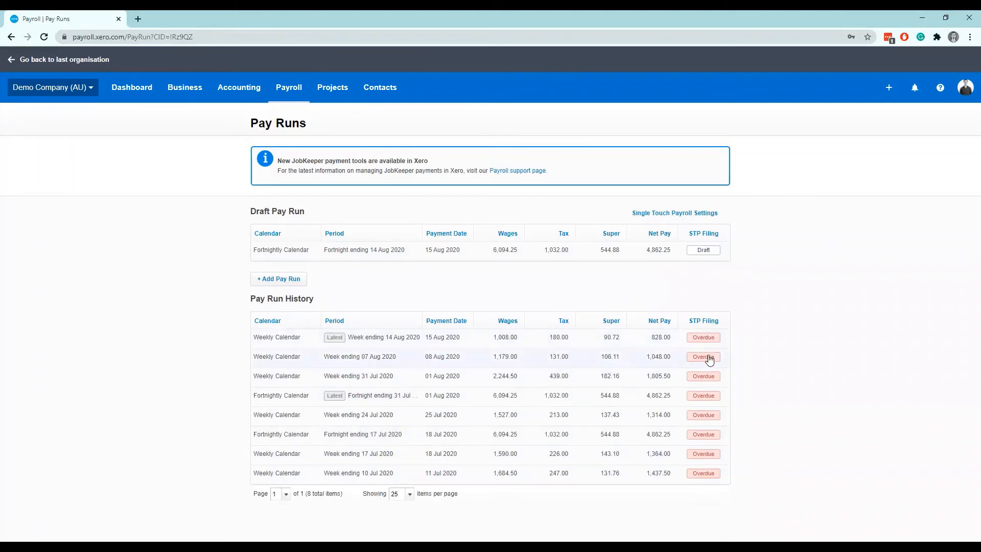
pyautogui.click(627, 336)
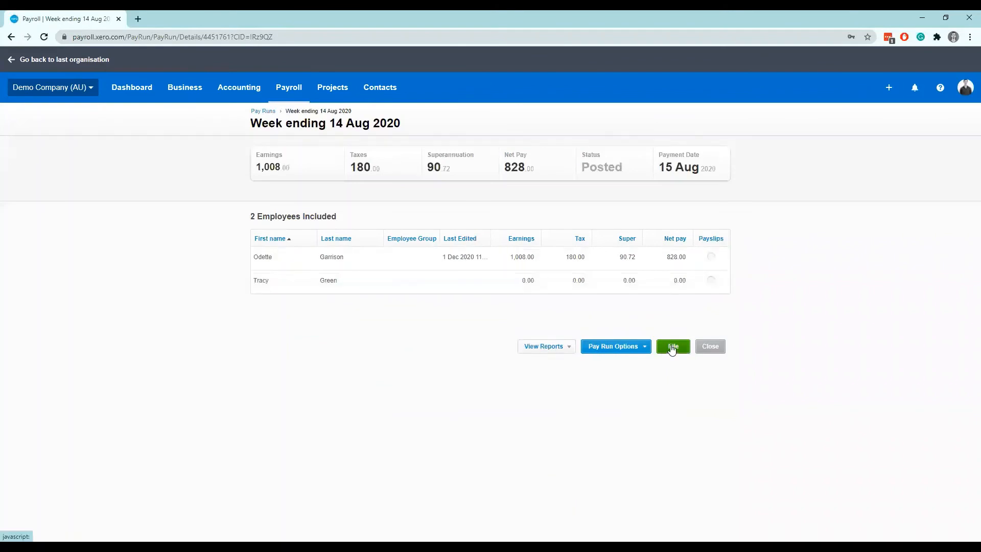
# - Start the Single Touch Payroll filing for this pay run, accept the authorisation to file, and leave without submitting to the ATO
pyautogui.click(672, 345)
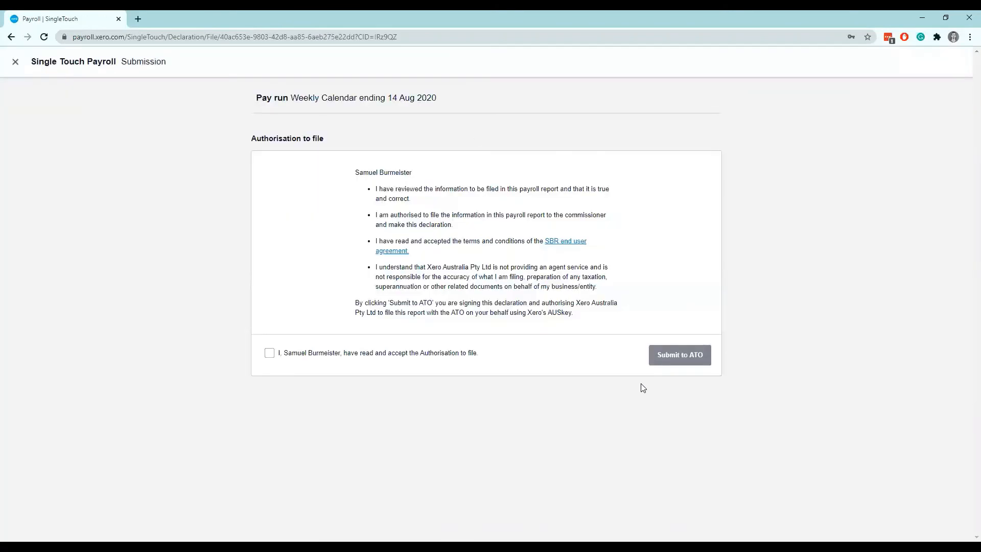
pyautogui.click(315, 355)
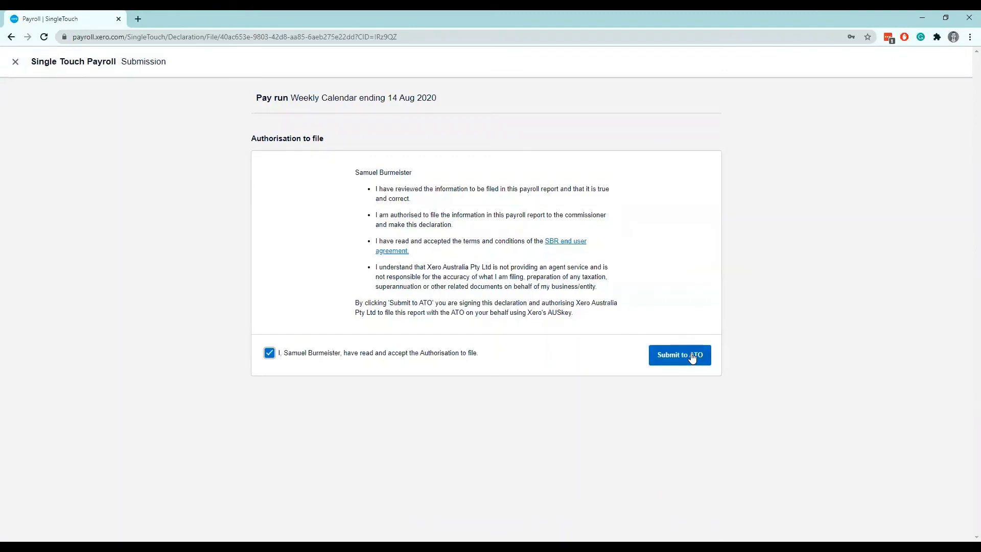
pyautogui.click(15, 65)
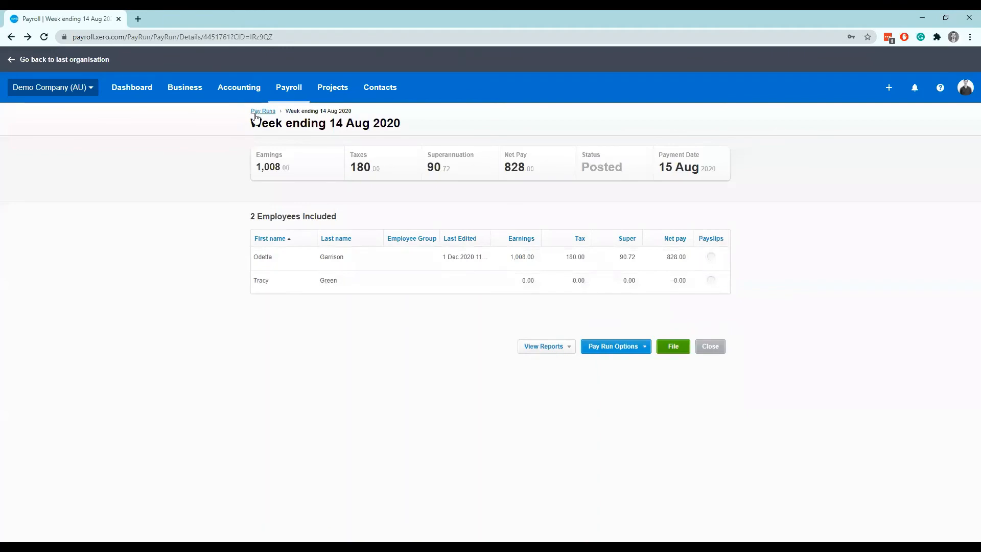
# - Go to the JobKeeper employee enrolment page through the payroll support page and review the nominated employees and eligibility notes
pyautogui.click(255, 113)
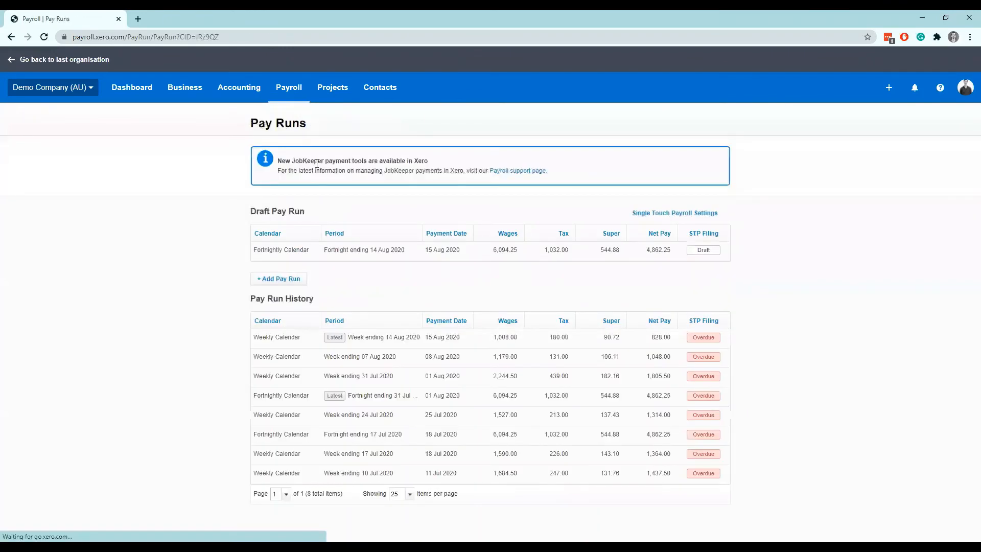
pyautogui.click(288, 87)
pyautogui.click(317, 160)
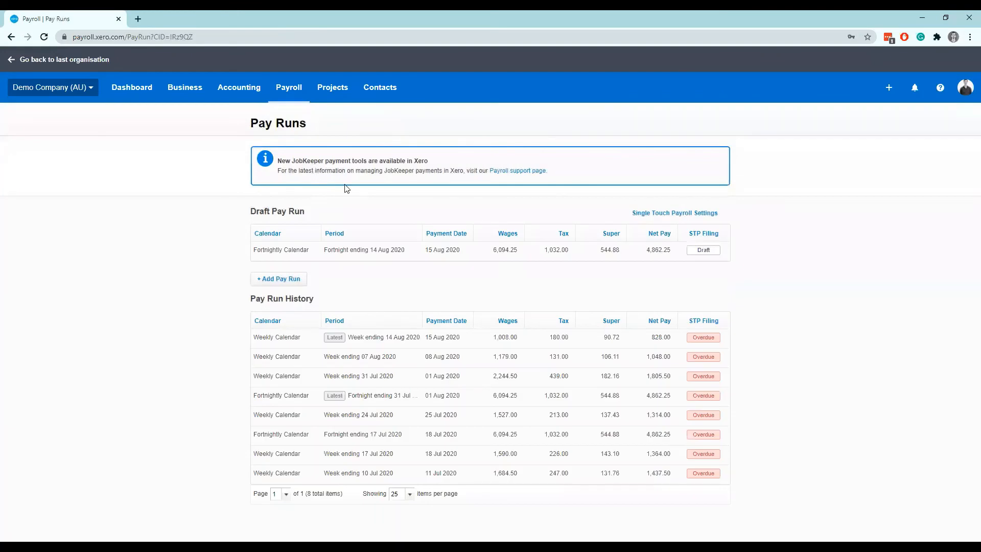
pyautogui.click(517, 172)
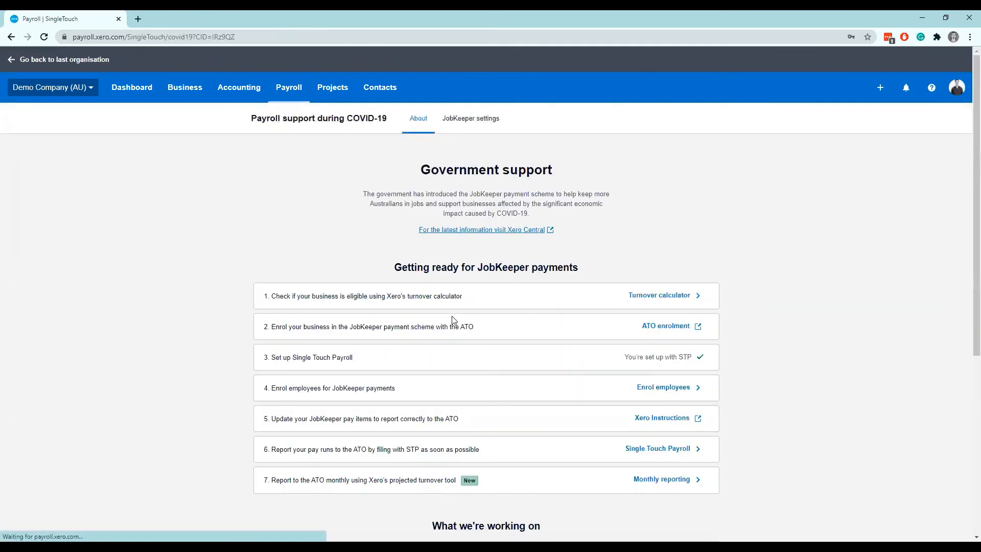
pyautogui.scroll(-3, 499, 276)
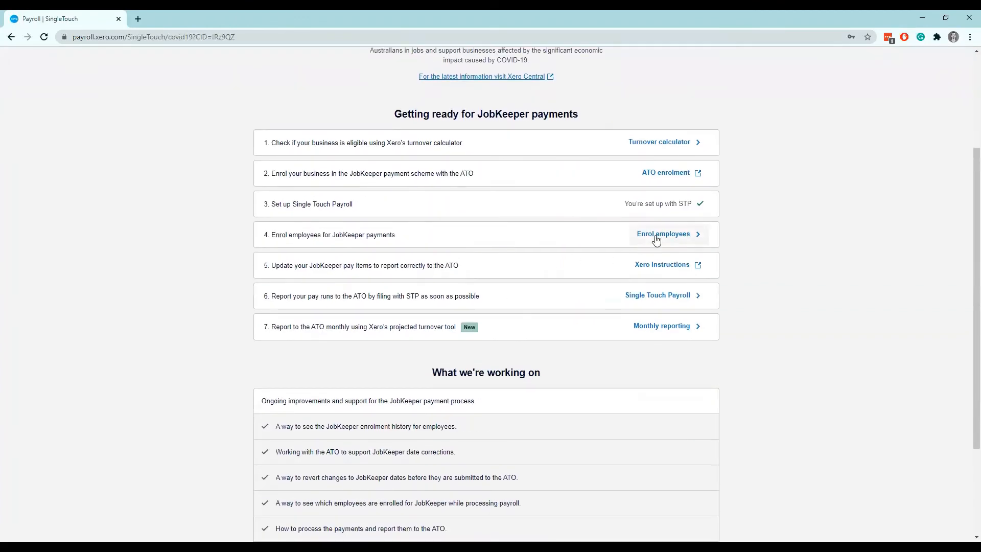
pyautogui.click(662, 234)
pyautogui.scroll(-3, 653, 240)
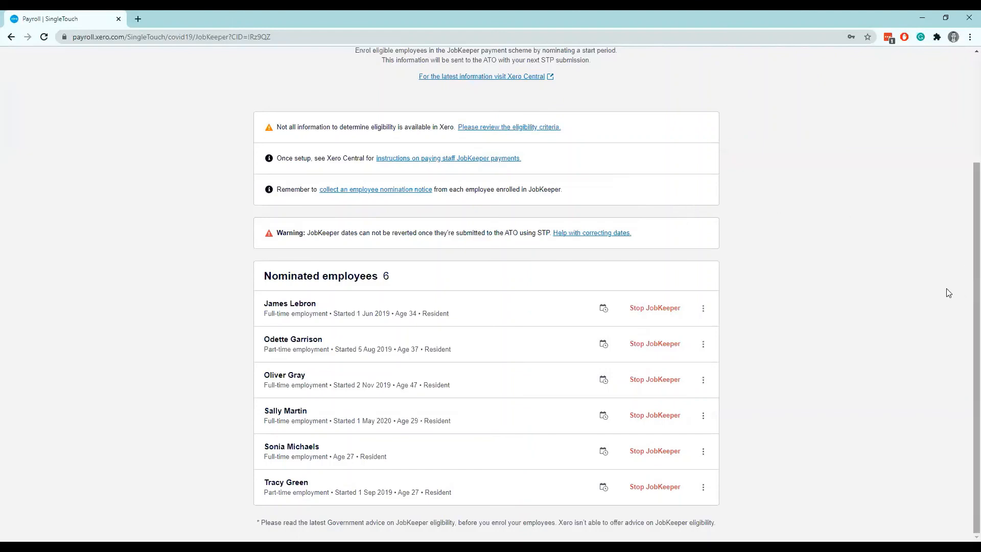
pyautogui.moveTo(965, 284); pyautogui.dragTo(965, 188)
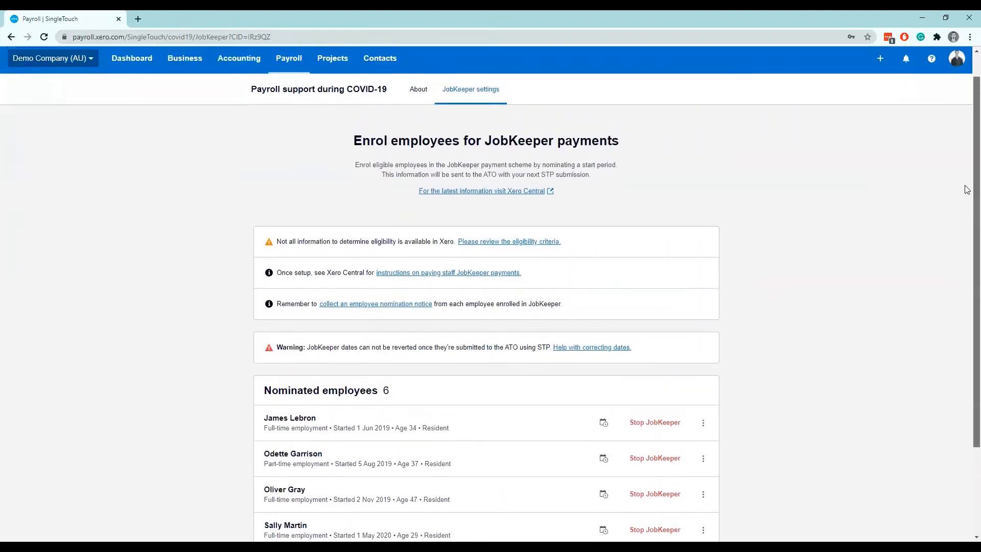
# - Reopen the weekly pay run for the week ending 14 Aug 2020 from the pay run history, and return to the Dashboard
pyautogui.click(284, 74)
pyautogui.click(337, 143)
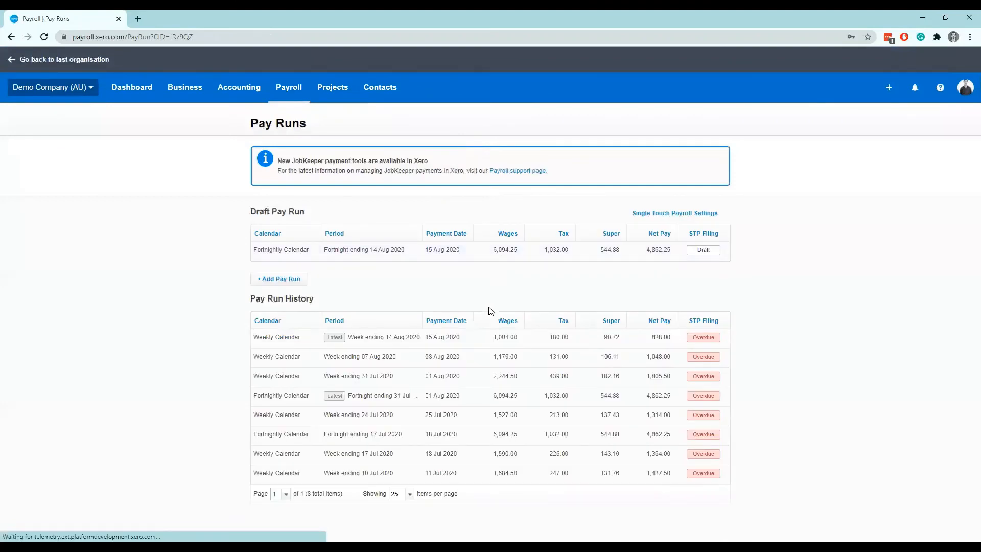
pyautogui.click(522, 331)
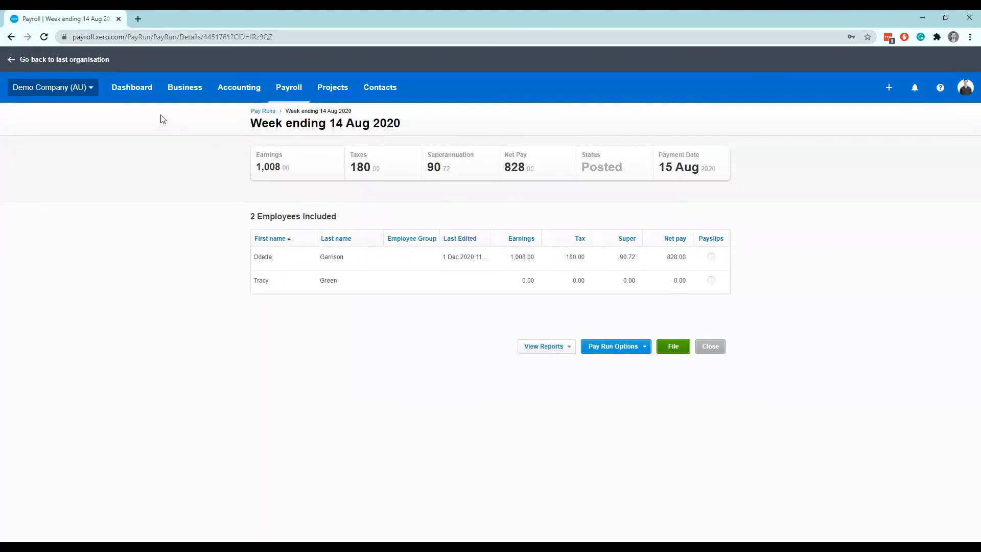
pyautogui.click(144, 92)
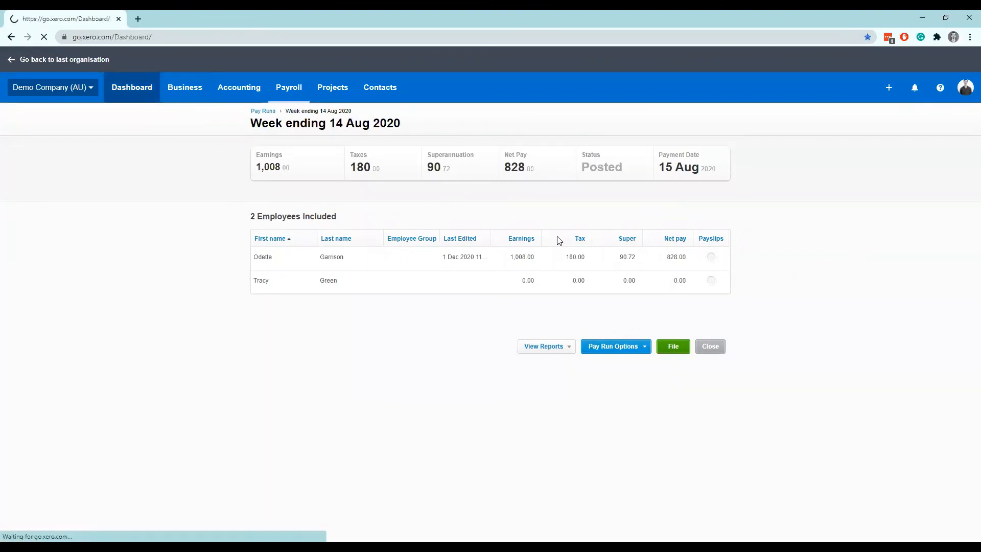